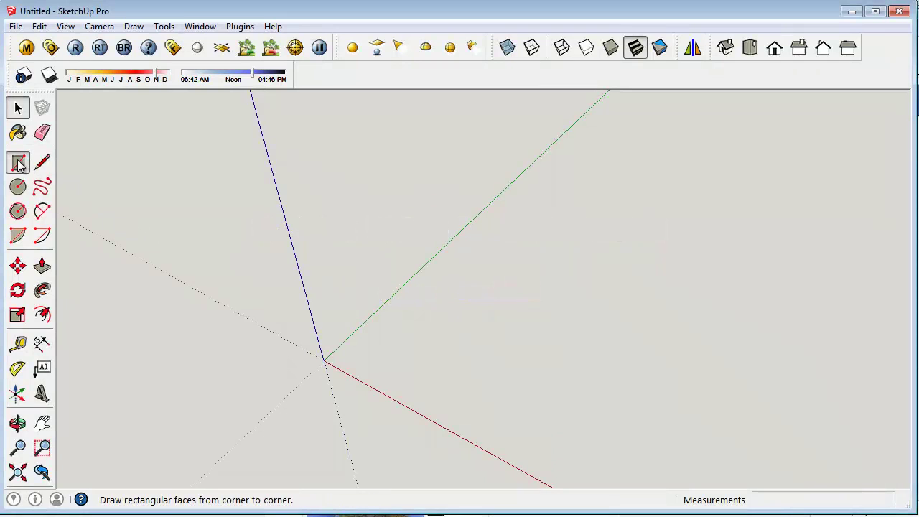
Draw a roughly 1931.5mm square from the origin and push it up about 1376mm into a cube
{"action": "left_click", "coordinate": [18, 162]}
{"action": "left_click", "coordinate": [324, 360]}
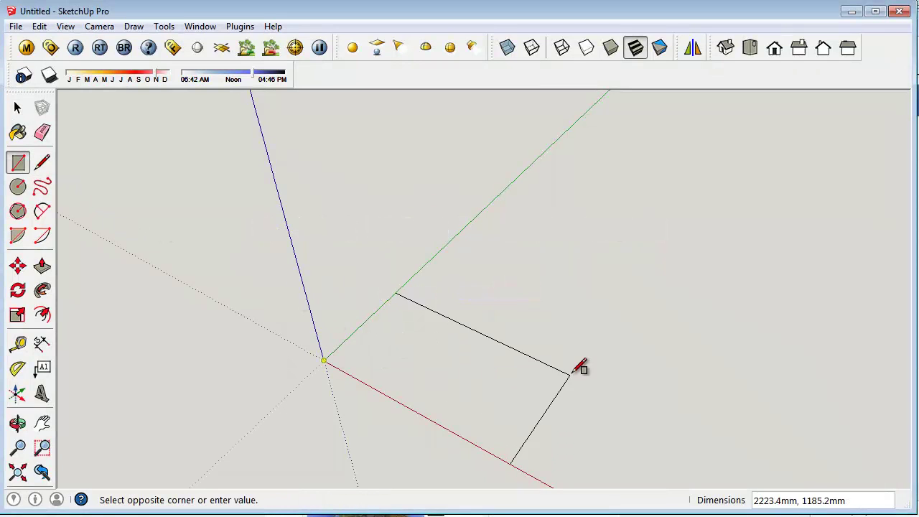
{"action": "left_click", "coordinate": [577, 316]}
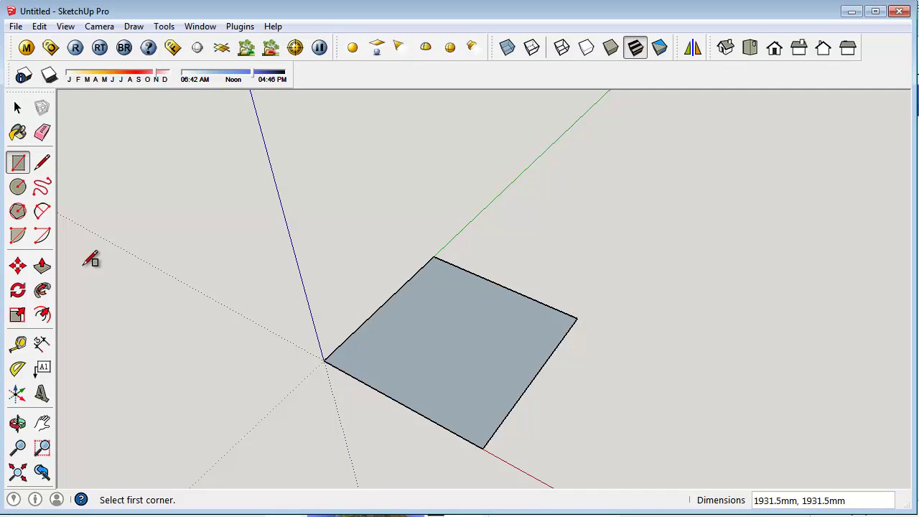
{"action": "left_click", "coordinate": [42, 266]}
{"action": "left_click_drag", "start_coordinate": [464, 336], "coordinate": [464, 234]}
{"action": "left_click", "coordinate": [44, 424]}
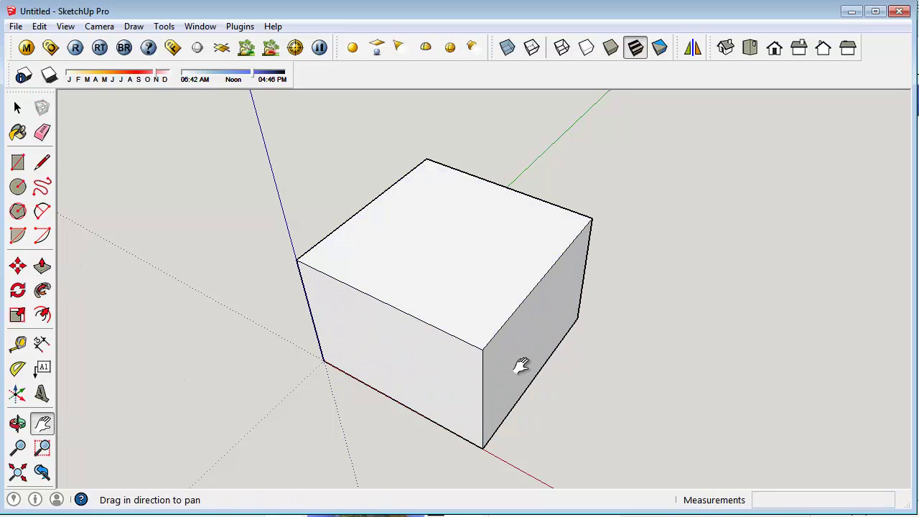
{"action": "left_click_drag", "start_coordinate": [519, 365], "coordinate": [484, 349]}
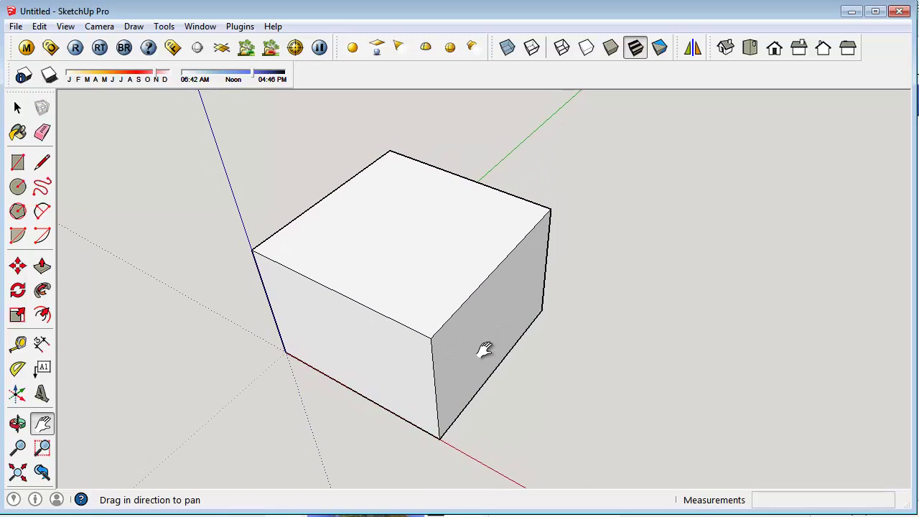
Open the Materials panel and select the whole box
{"action": "left_click", "coordinate": [19, 108]}
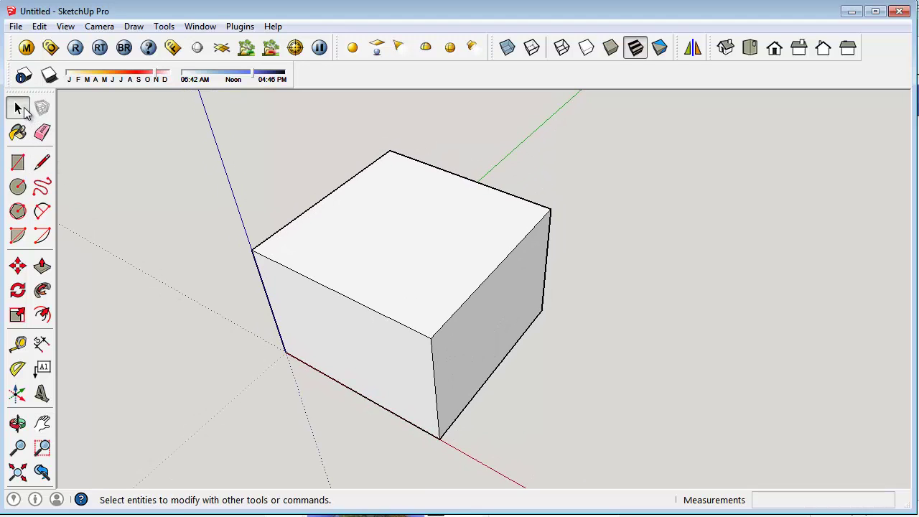
{"action": "left_click", "coordinate": [204, 27]}
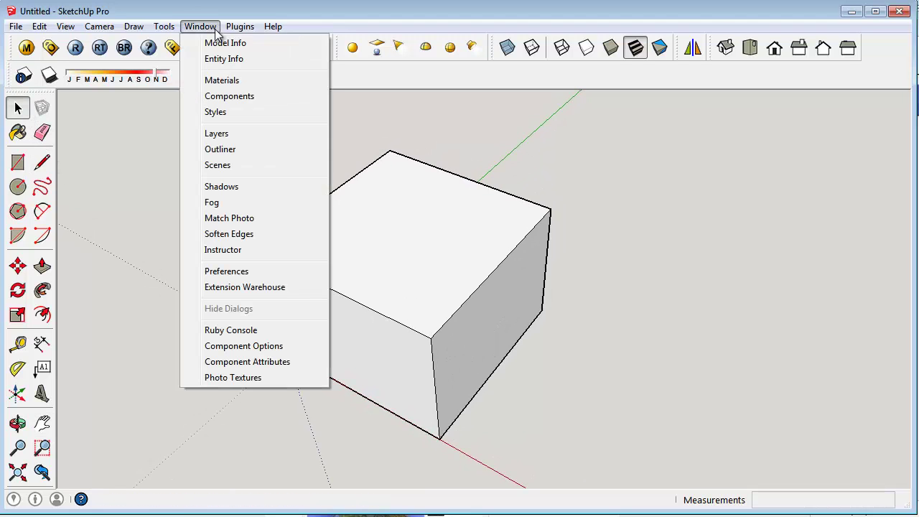
{"action": "left_click", "coordinate": [221, 83]}
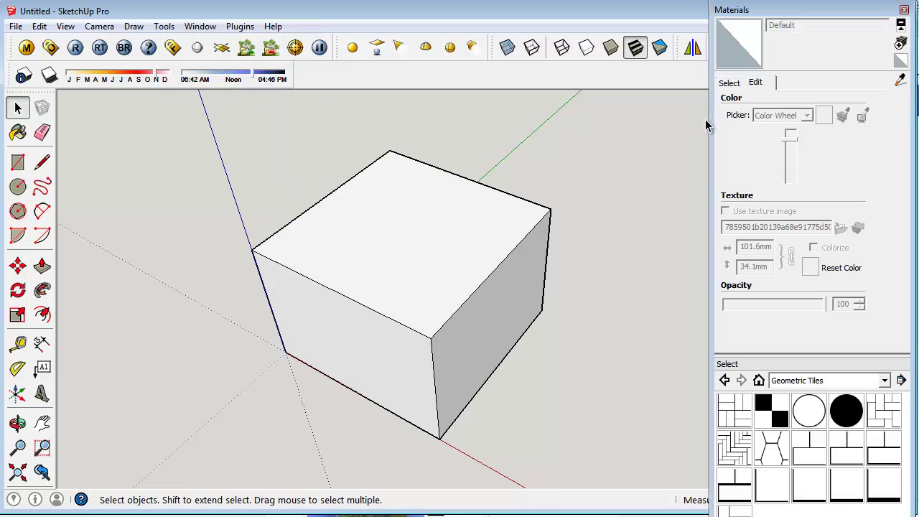
{"action": "triple_click", "coordinate": [434, 231]}
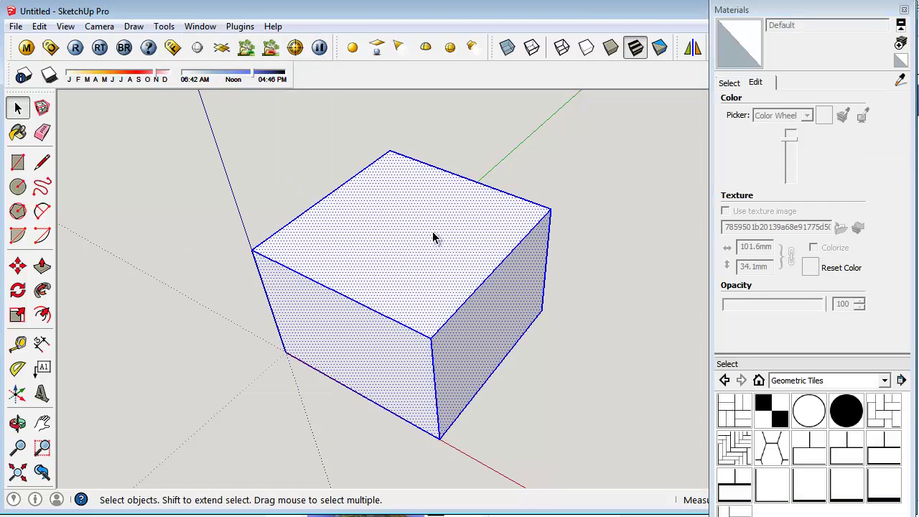
Create a material named mat1 using the concr01.jpg stone-brick texture image
{"action": "left_click", "coordinate": [899, 44]}
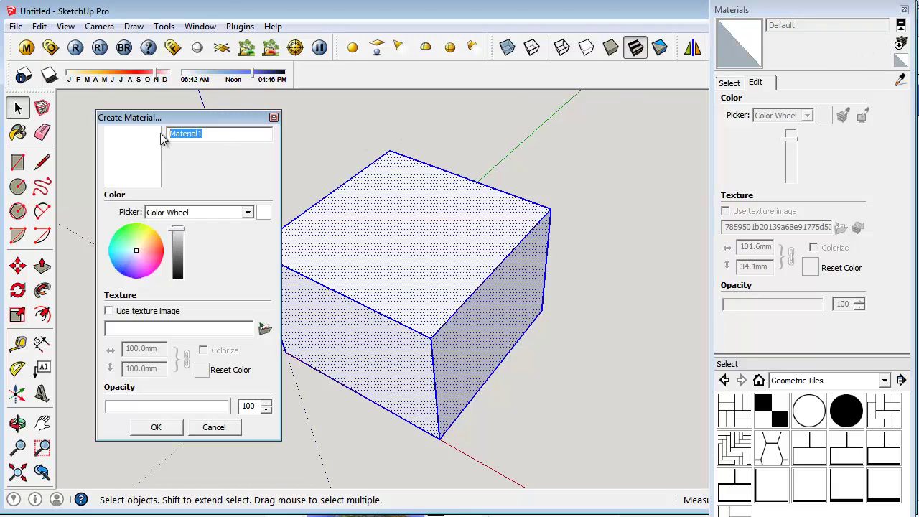
{"action": "type", "text": "mat1"}
{"action": "left_click", "coordinate": [109, 311]}
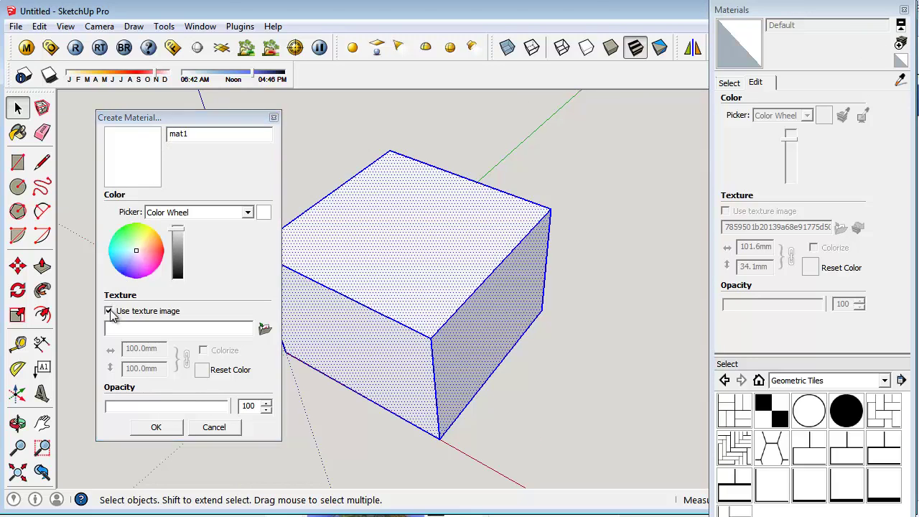
{"action": "left_click", "coordinate": [128, 331]}
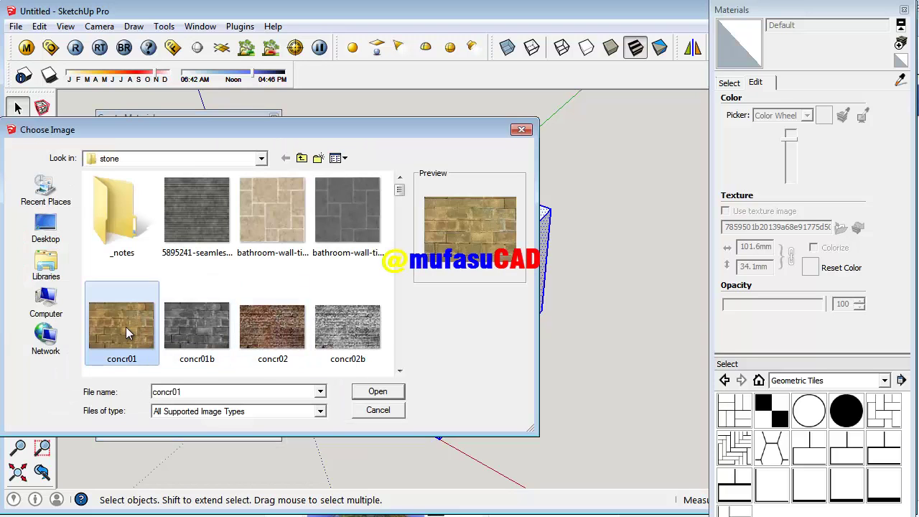
{"action": "left_click", "coordinate": [379, 392]}
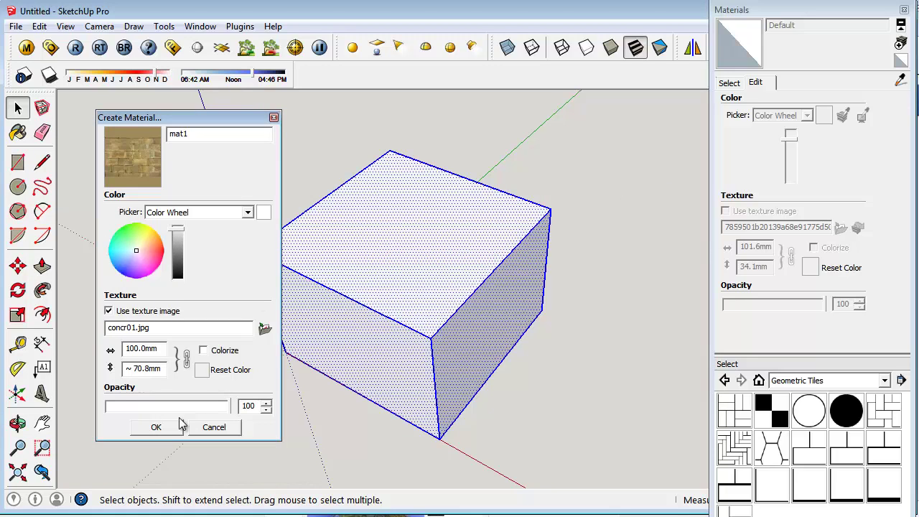
{"action": "left_click", "coordinate": [156, 427]}
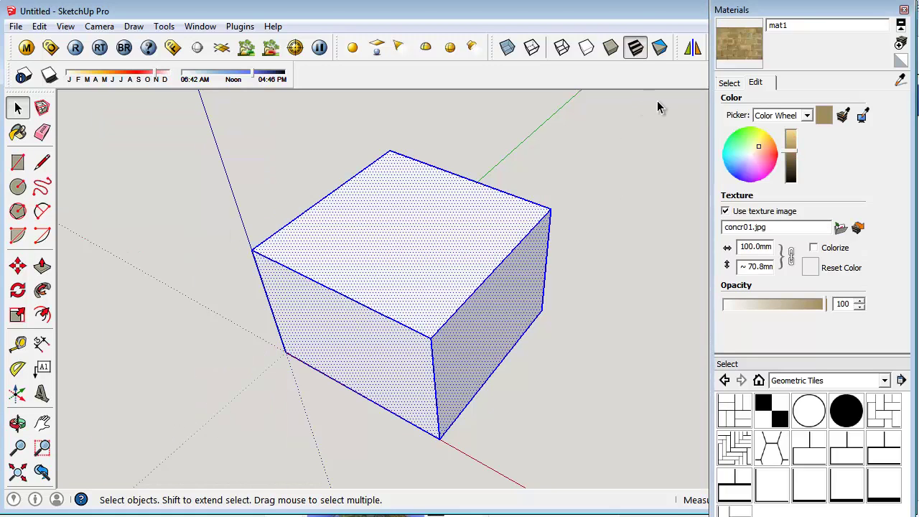
Paint the box with the mat1 material from the model's materials
{"action": "left_click", "coordinate": [732, 82]}
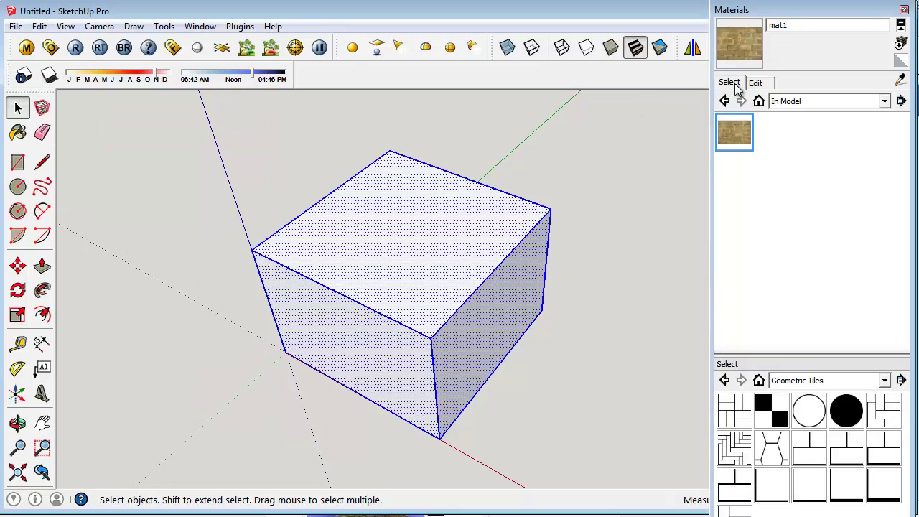
{"action": "left_click", "coordinate": [734, 132]}
{"action": "left_click", "coordinate": [417, 237]}
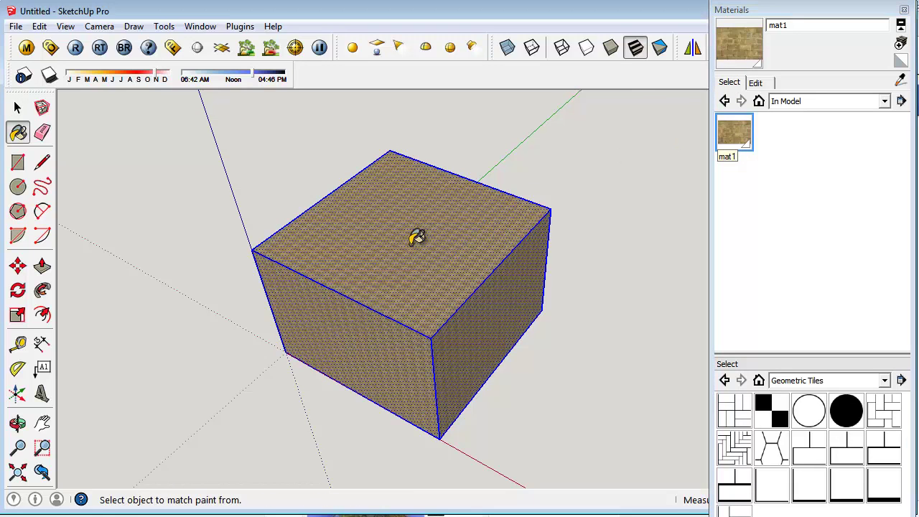
Set mat1's texture width to 3000mm and select the box's top face
{"action": "left_click", "coordinate": [762, 85]}
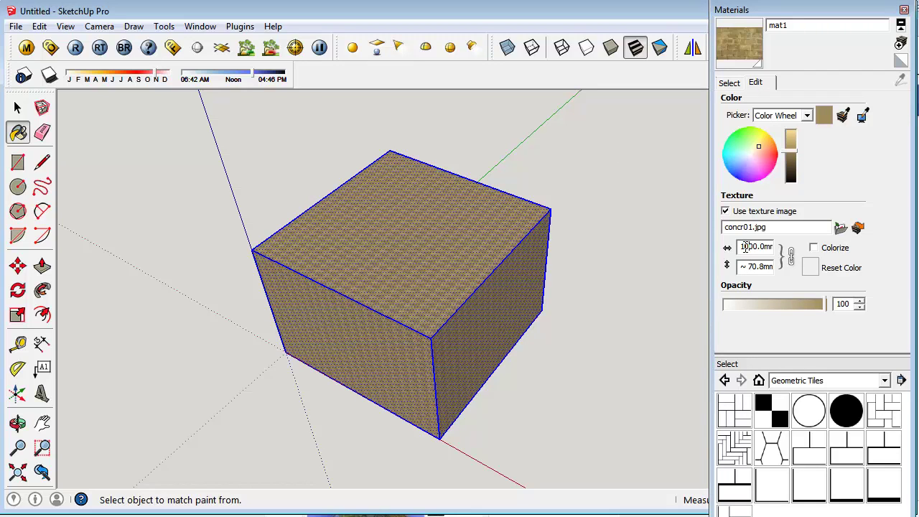
{"action": "left_click", "coordinate": [754, 266]}
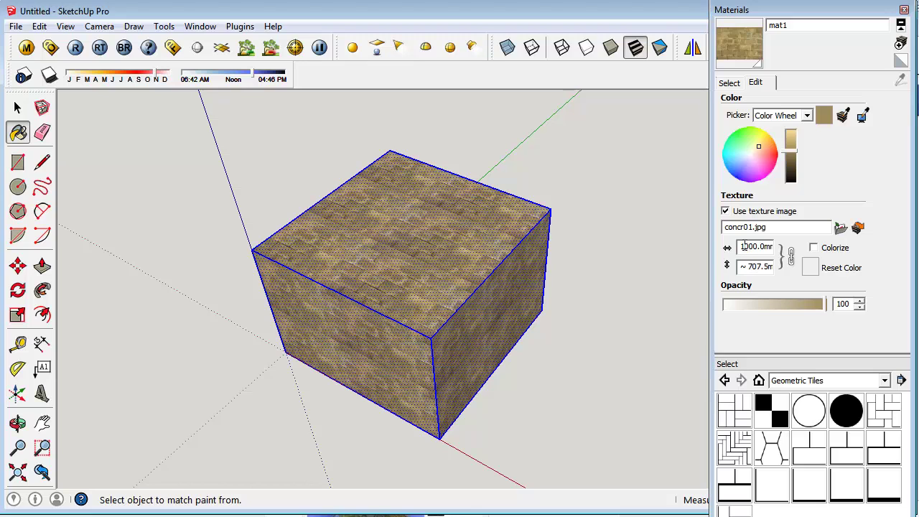
{"action": "double_click", "coordinate": [744, 245]}
{"action": "type", "text": "2000"}
{"action": "left_click", "coordinate": [757, 267]}
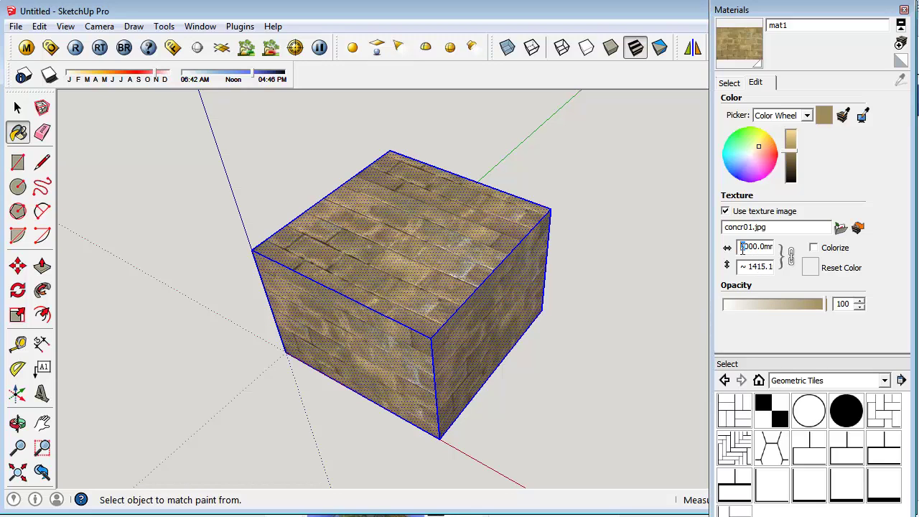
{"action": "type", "text": "3"}
{"action": "left_click", "coordinate": [756, 266]}
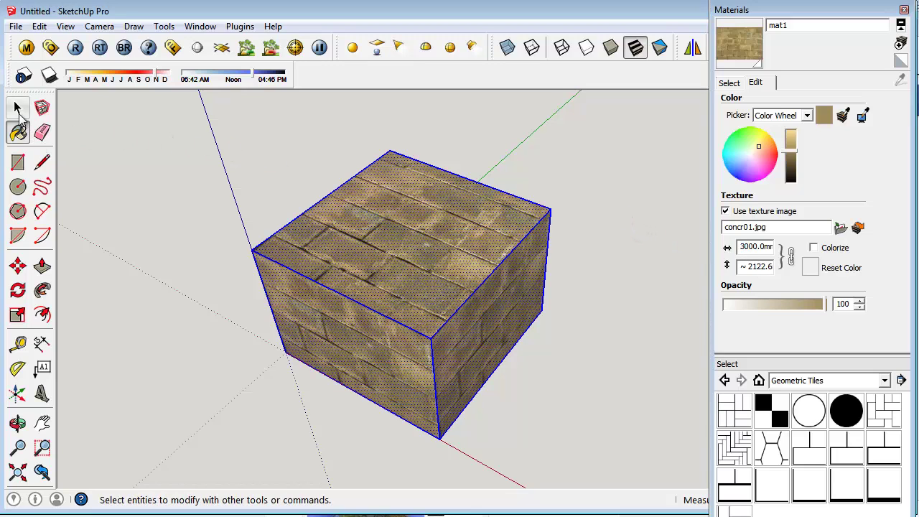
{"action": "left_click", "coordinate": [18, 108]}
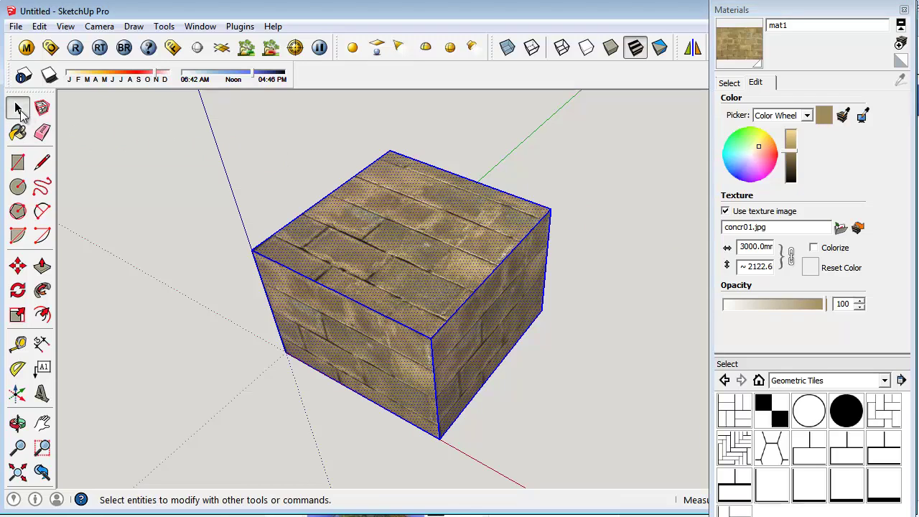
{"action": "left_click", "coordinate": [399, 227]}
Move, scale and rotate the top face's brick texture with the Position pins
{"action": "right_click", "coordinate": [392, 236]}
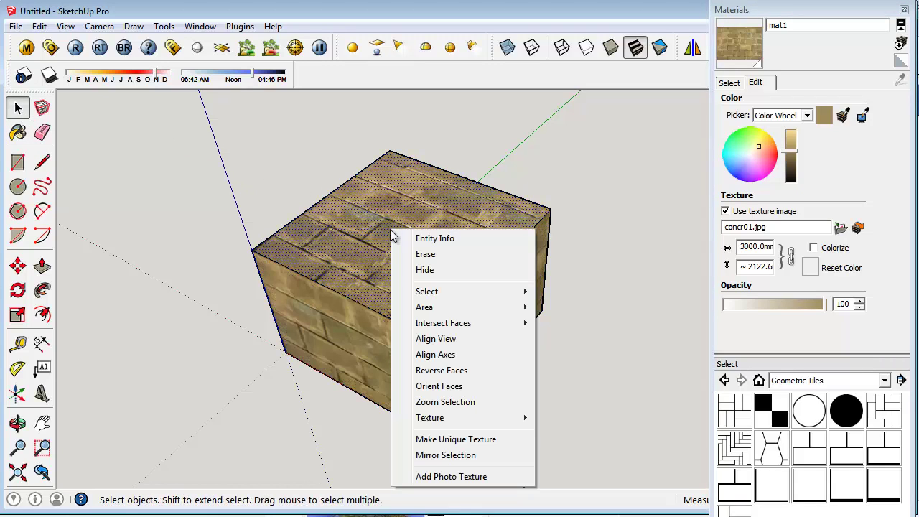
{"action": "mouse_move", "coordinate": [443, 323]}
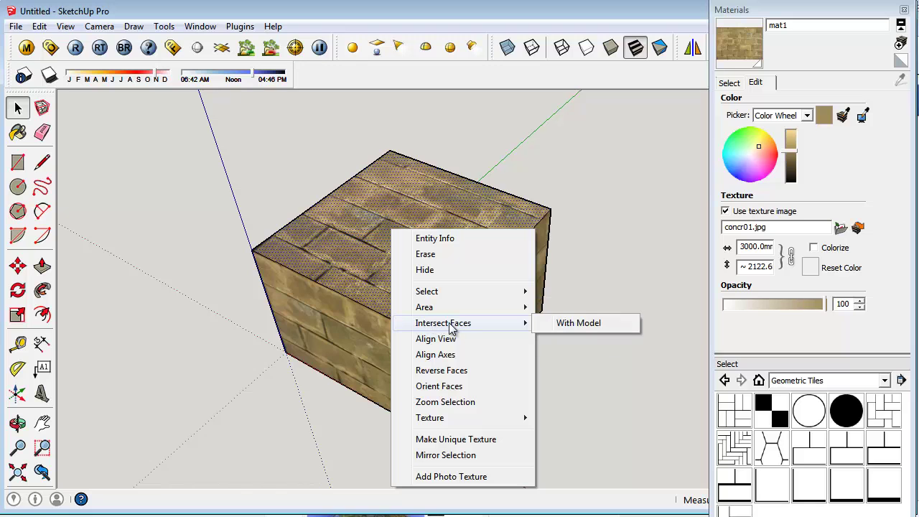
{"action": "mouse_move", "coordinate": [429, 417]}
{"action": "left_click", "coordinate": [560, 418]}
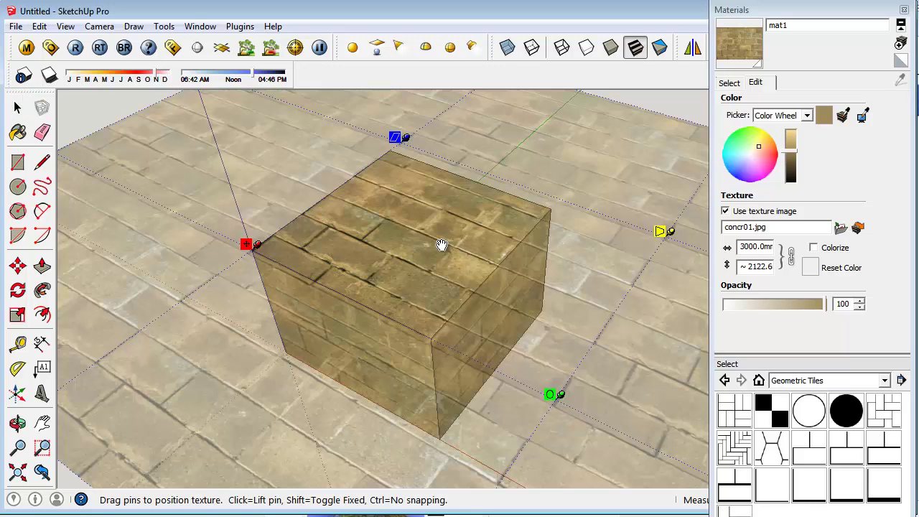
{"action": "left_click_drag", "start_coordinate": [442, 245], "coordinate": [442, 244]}
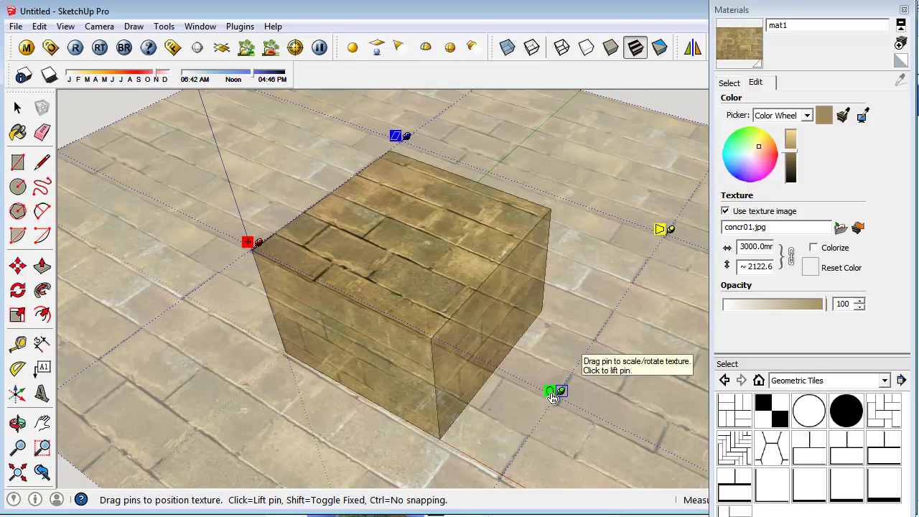
{"action": "mouse_move", "coordinate": [552, 382]}
{"action": "left_mouse_down"}
{"action": "mouse_move", "coordinate": [537, 388]}
{"action": "mouse_move", "coordinate": [581, 411]}
{"action": "left_mouse_up"}
{"action": "mouse_move", "coordinate": [396, 256]}
{"action": "left_mouse_down"}
{"action": "mouse_move", "coordinate": [409, 261]}
{"action": "mouse_move", "coordinate": [401, 254]}
{"action": "left_mouse_up"}
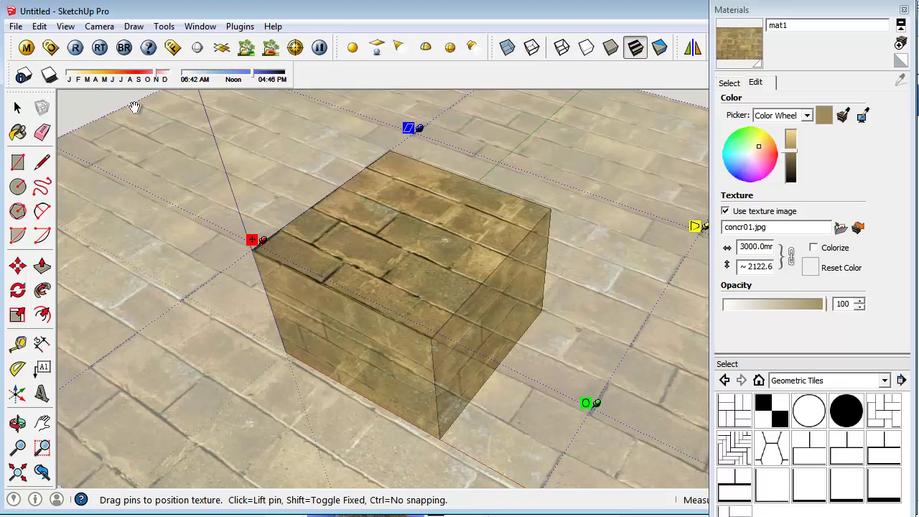
{"action": "left_click", "coordinate": [86, 115]}
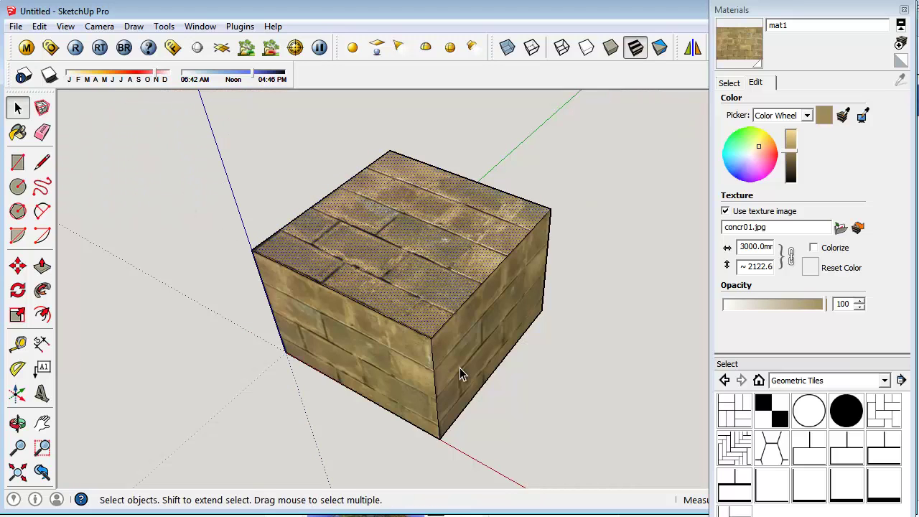
{"action": "triple_click", "coordinate": [427, 245]}
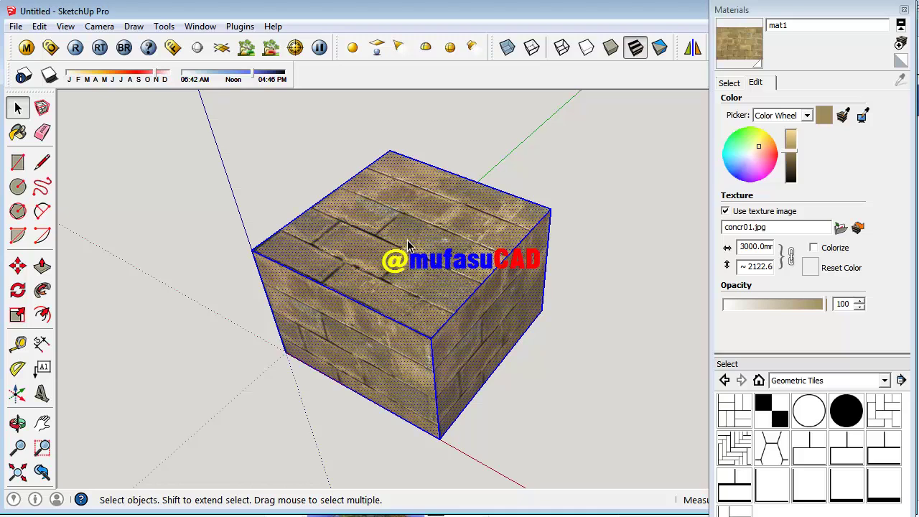
Sample the top face's brick material and paint it onto the cube's side face
{"action": "left_click", "coordinate": [729, 83]}
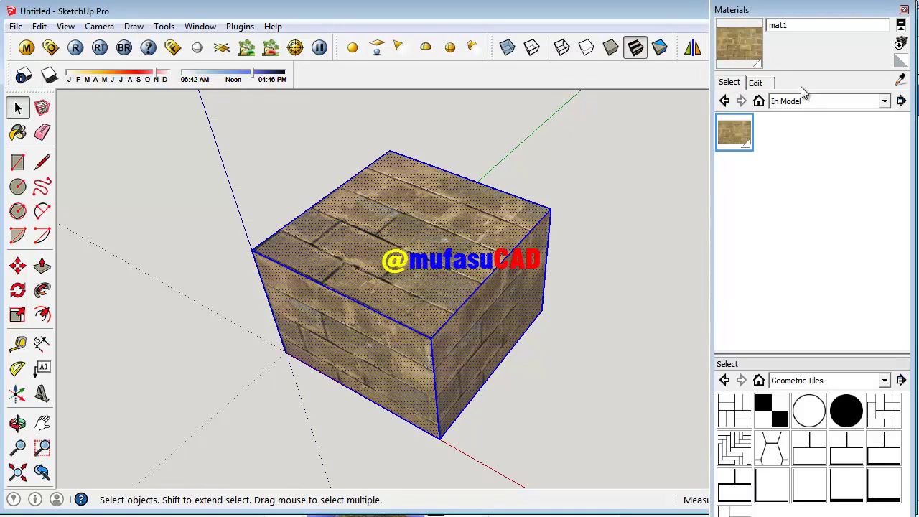
{"action": "left_click", "coordinate": [901, 80]}
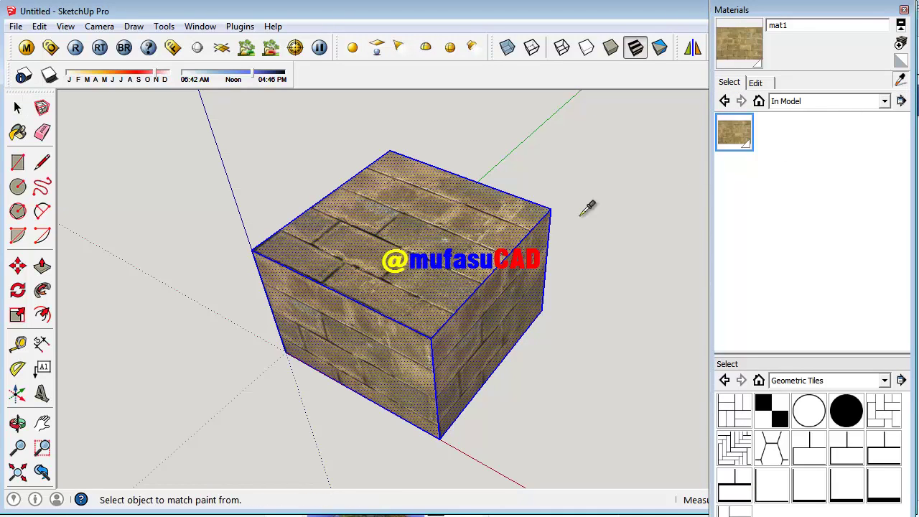
{"action": "left_click", "coordinate": [392, 235]}
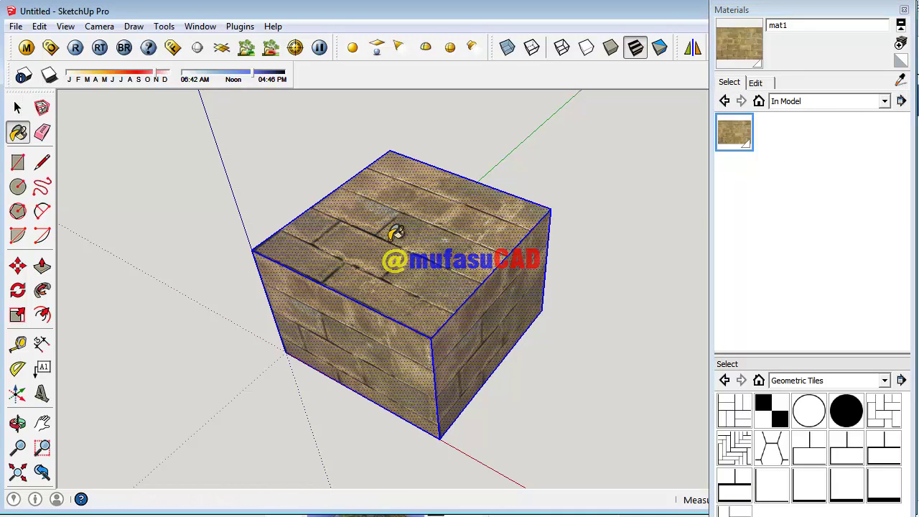
{"action": "left_click", "coordinate": [387, 281], "text": "ctrl"}
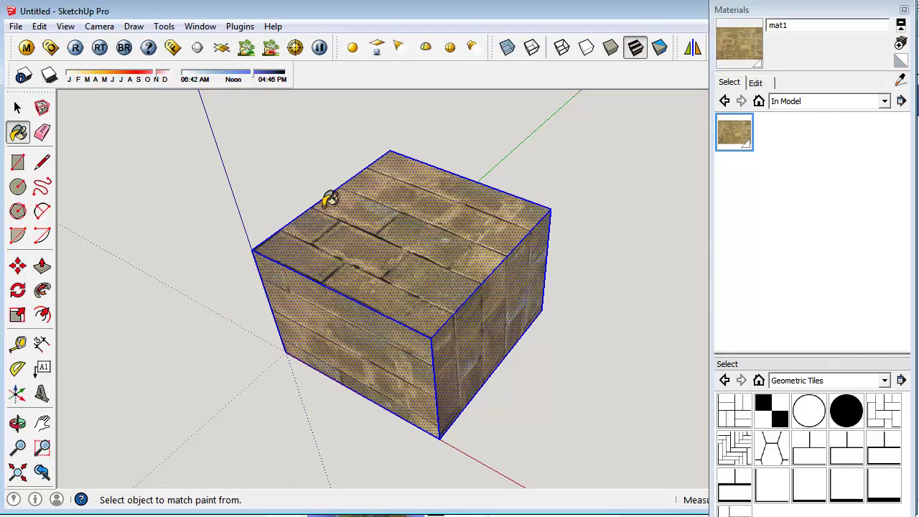
{"action": "left_click", "coordinate": [18, 425]}
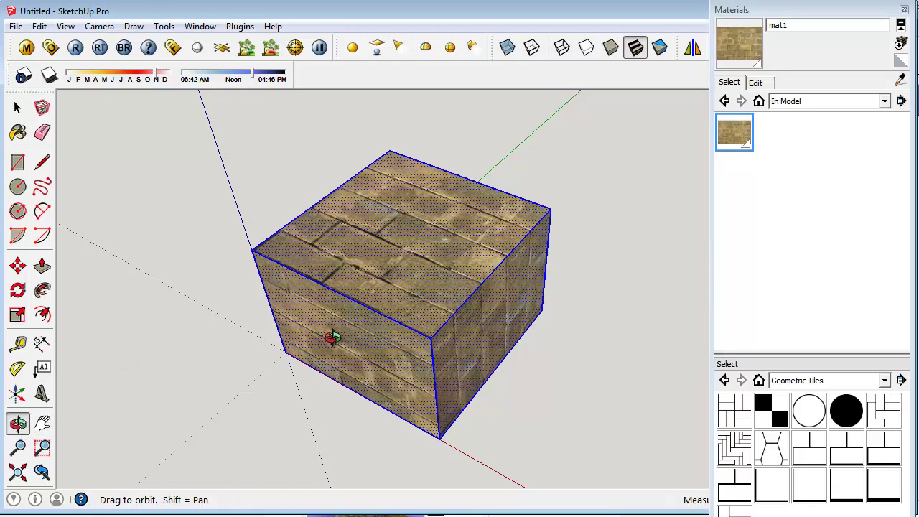
{"action": "mouse_move", "coordinate": [328, 335]}
{"action": "left_mouse_down"}
{"action": "mouse_move", "coordinate": [408, 249]}
{"action": "mouse_move", "coordinate": [421, 273]}
{"action": "left_mouse_up"}
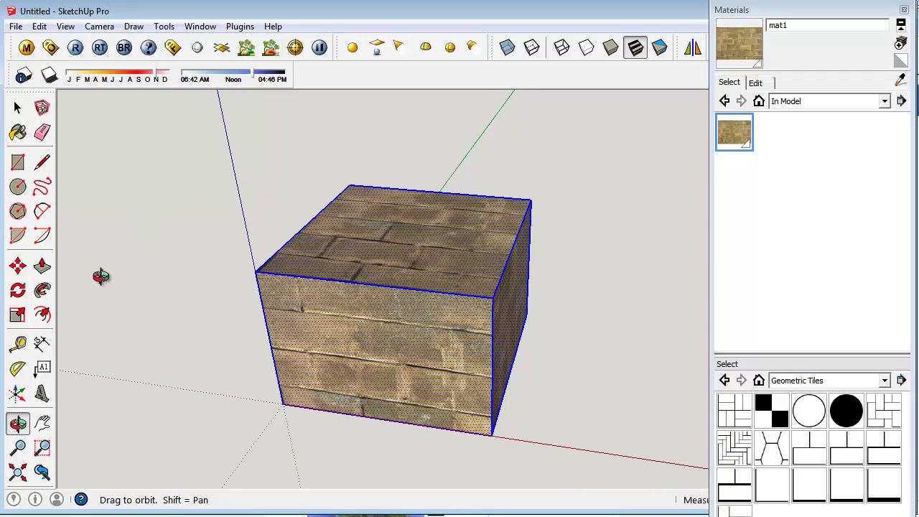
{"action": "left_click", "coordinate": [18, 107]}
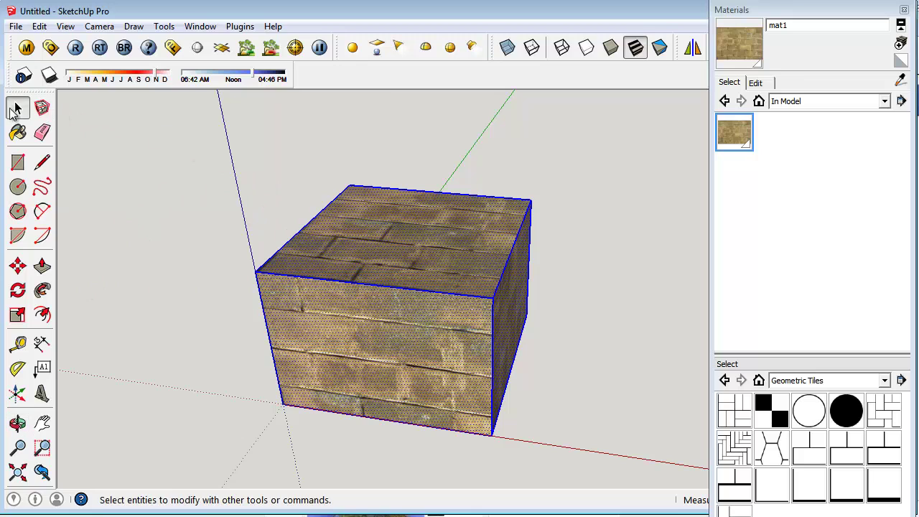
Slide the front face's brick texture so its courses run level beneath the top face
{"action": "left_click", "coordinate": [323, 346]}
{"action": "right_click", "coordinate": [334, 320]}
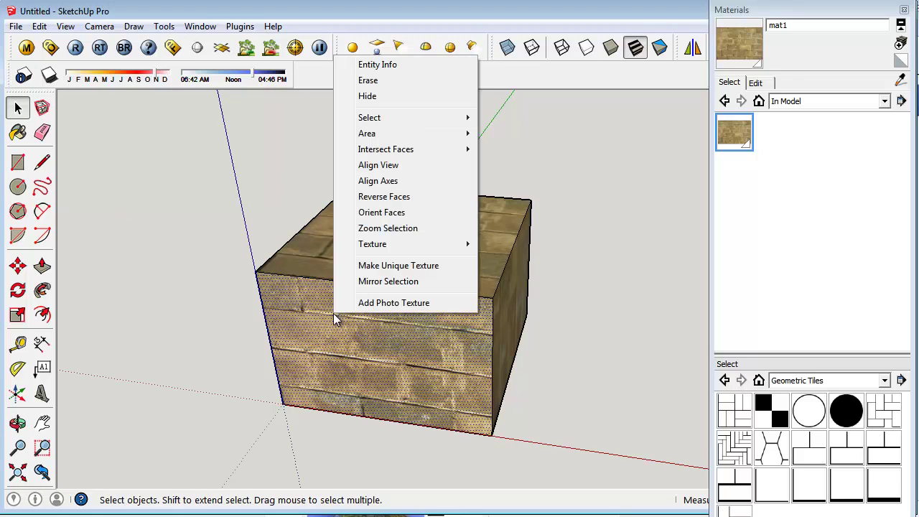
{"action": "mouse_move", "coordinate": [373, 244]}
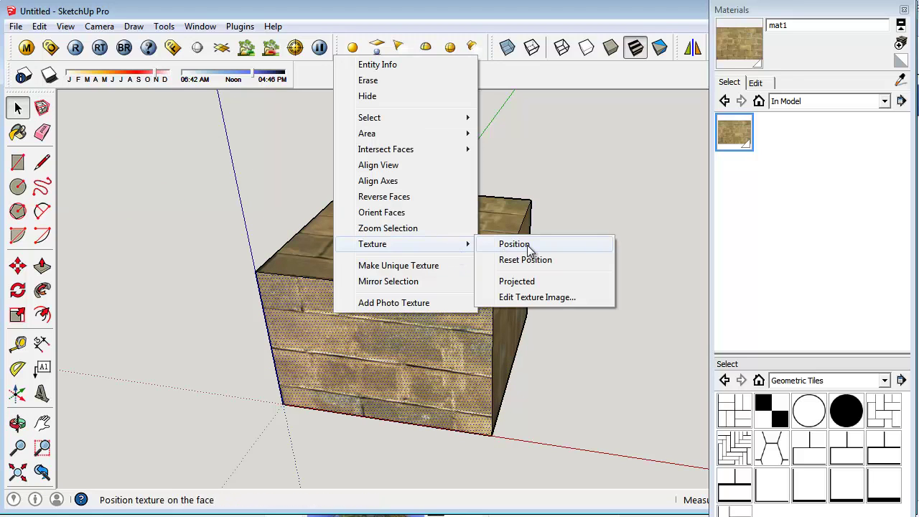
{"action": "left_click", "coordinate": [528, 246]}
{"action": "left_click_drag", "start_coordinate": [357, 328], "coordinate": [414, 337]}
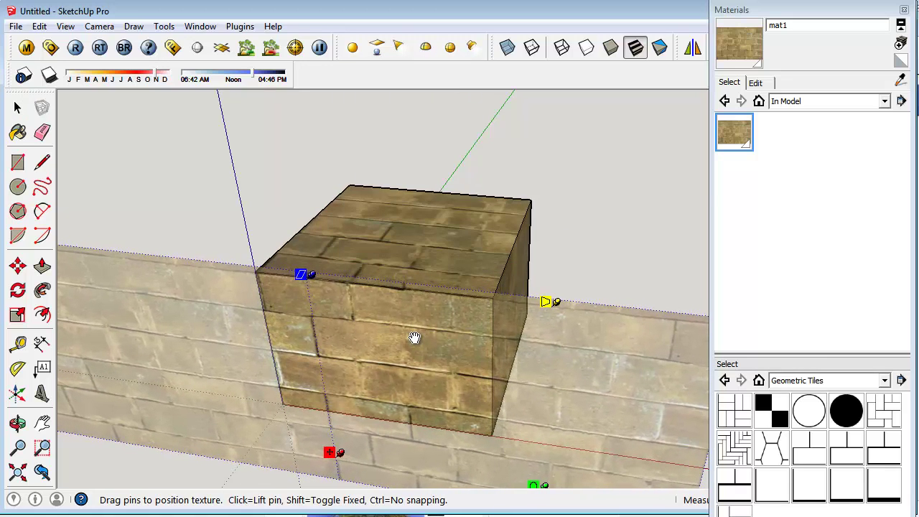
{"action": "left_click", "coordinate": [259, 161]}
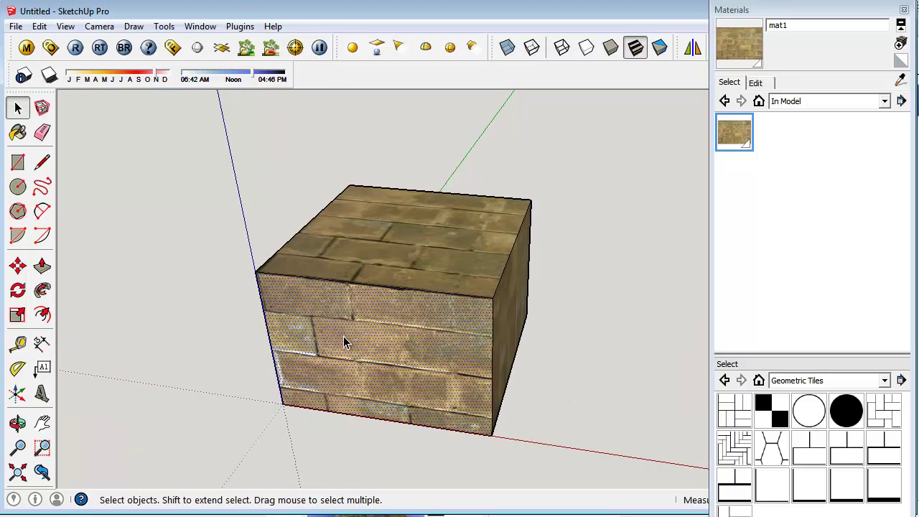
{"action": "left_click", "coordinate": [18, 423]}
Anchor the side face's texture at its bottom corner, then rotate and rescale the bricks upright
{"action": "left_click_drag", "start_coordinate": [467, 361], "coordinate": [285, 363]}
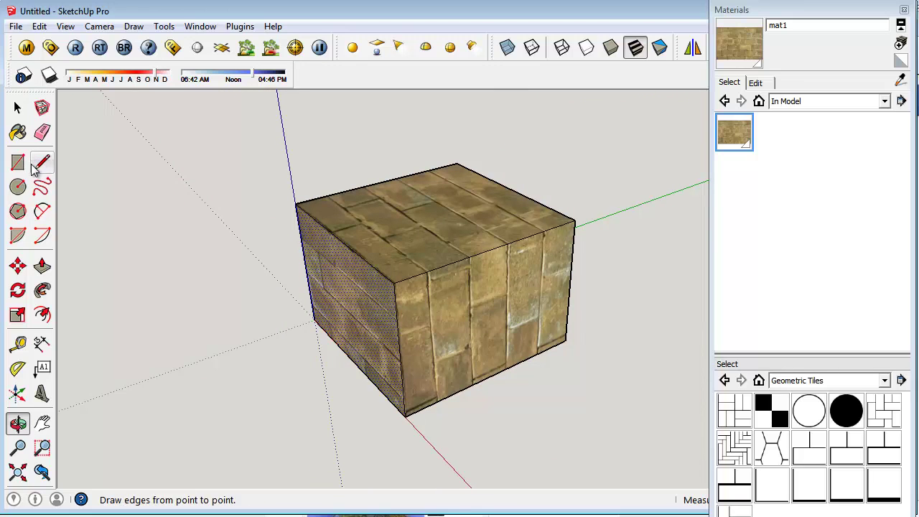
{"action": "left_click", "coordinate": [17, 107]}
{"action": "right_click", "coordinate": [465, 303]}
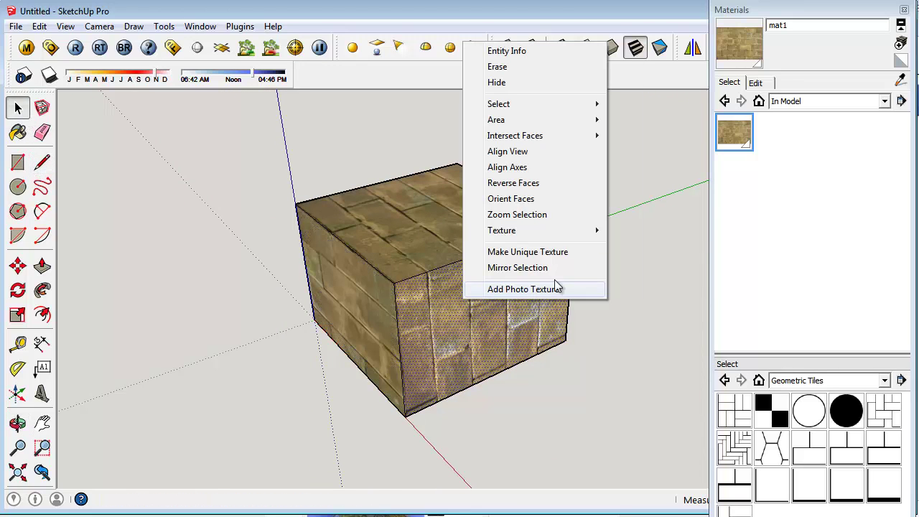
{"action": "mouse_move", "coordinate": [502, 230]}
{"action": "left_click", "coordinate": [628, 230]}
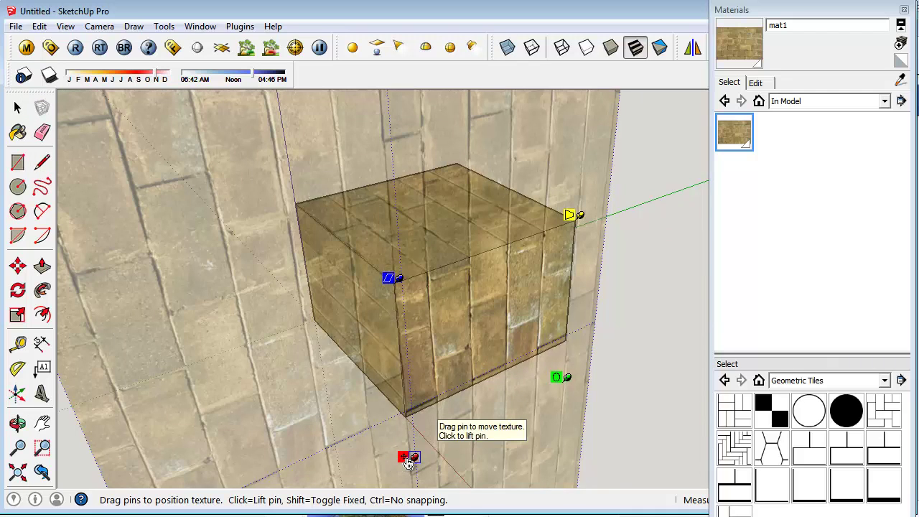
{"action": "left_click_drag", "start_coordinate": [407, 461], "coordinate": [404, 422]}
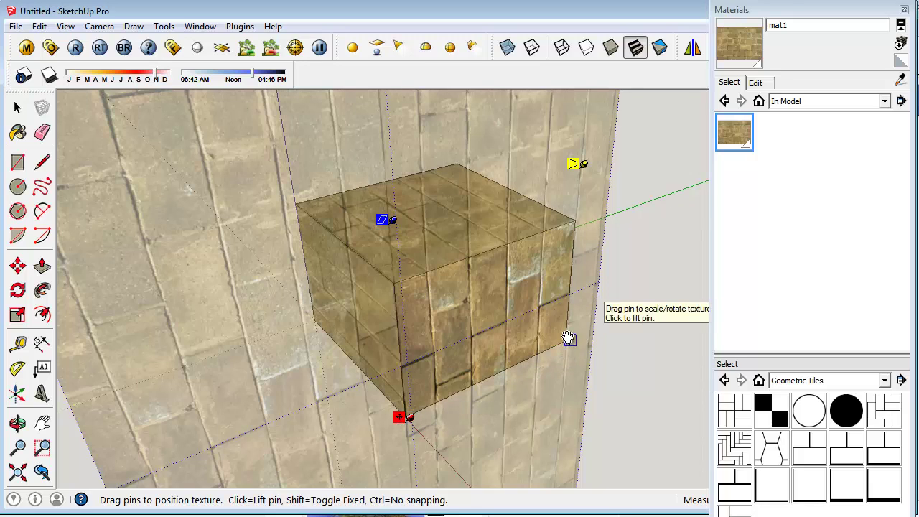
{"action": "left_click", "coordinate": [569, 342]}
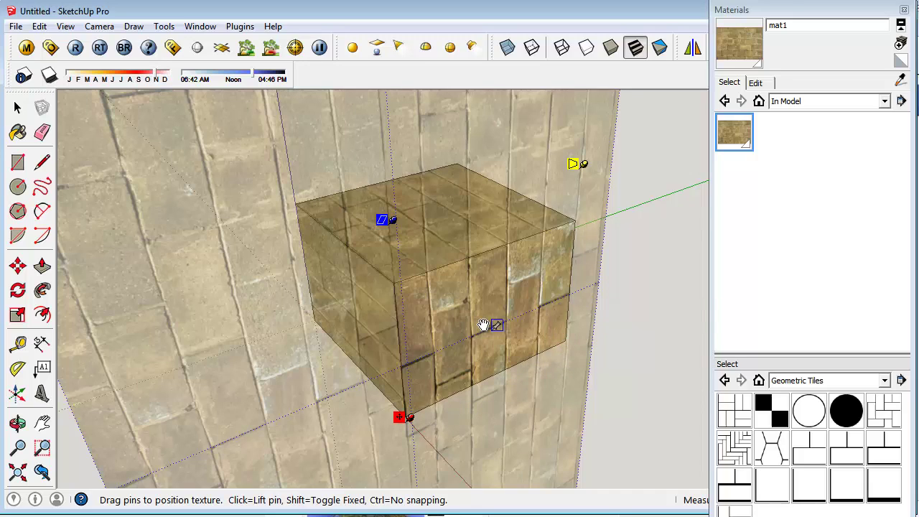
{"action": "left_click", "coordinate": [395, 282]}
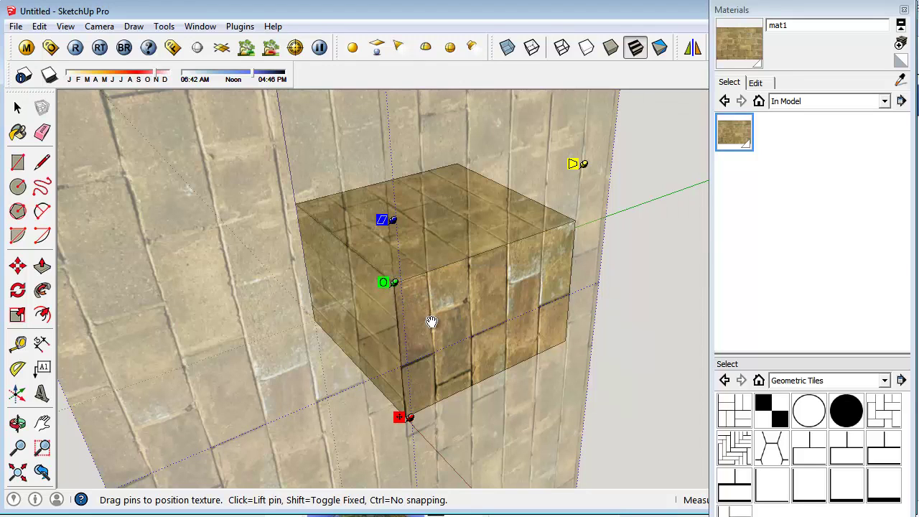
{"action": "mouse_move", "coordinate": [385, 285]}
{"action": "left_mouse_down"}
{"action": "mouse_move", "coordinate": [383, 304]}
{"action": "mouse_move", "coordinate": [379, 271]}
{"action": "left_mouse_up"}
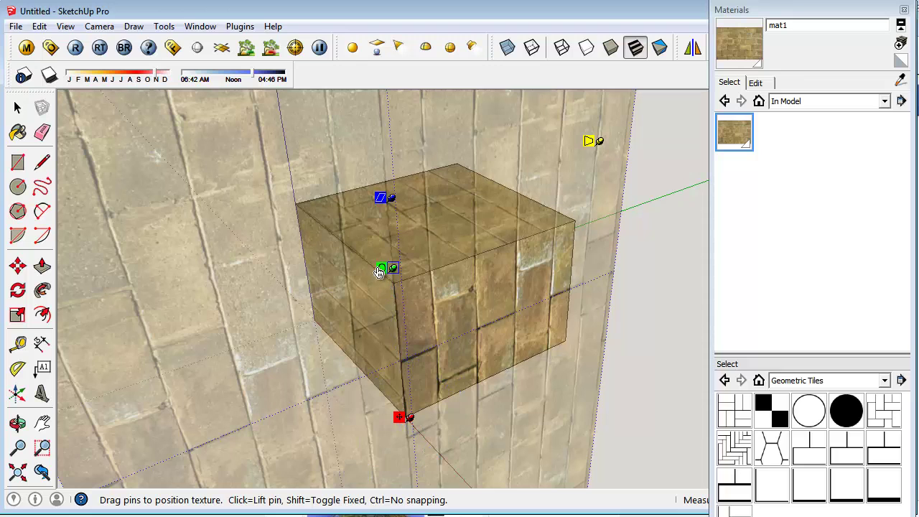
{"action": "left_click_drag", "start_coordinate": [476, 339], "coordinate": [475, 337]}
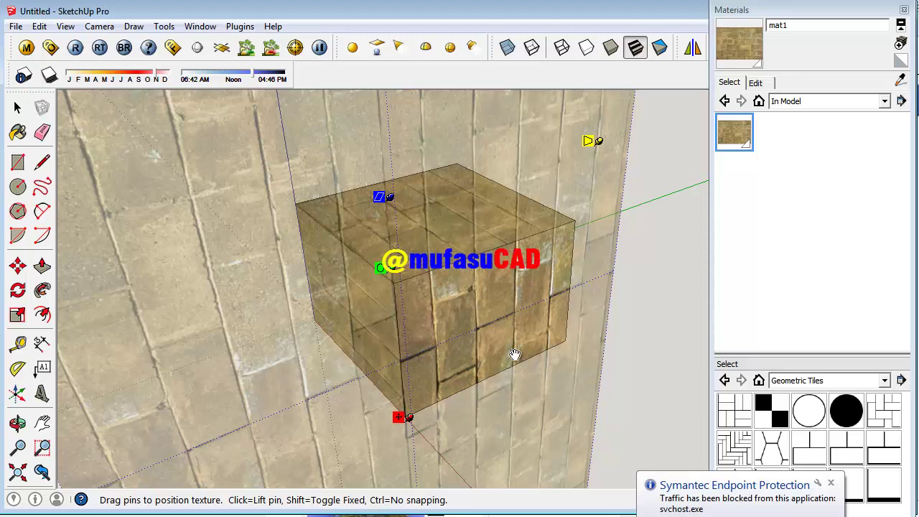
{"action": "left_click", "coordinate": [662, 331]}
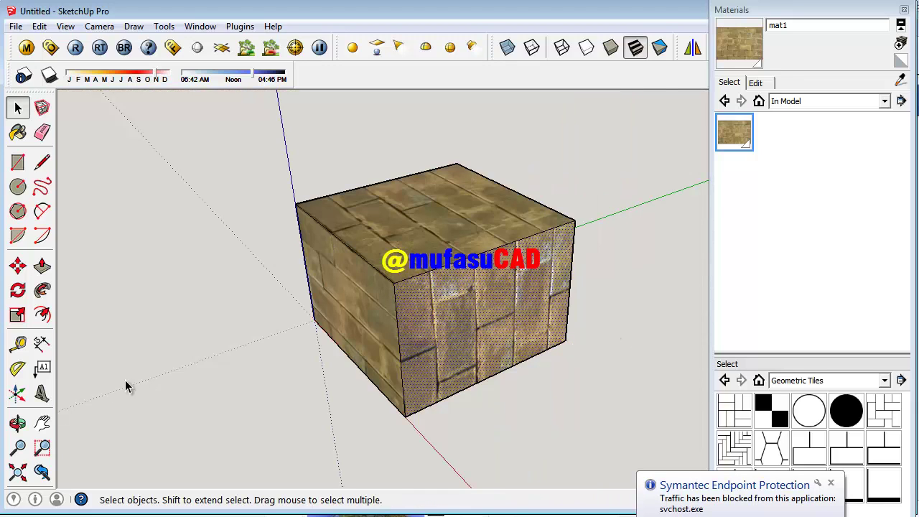
Frame a final view of the box and start an 800 x 600 V-Ray render
{"action": "left_click", "coordinate": [18, 423]}
{"action": "mouse_move", "coordinate": [345, 338]}
{"action": "left_mouse_down"}
{"action": "mouse_move", "coordinate": [431, 306]}
{"action": "mouse_move", "coordinate": [396, 338]}
{"action": "left_mouse_up"}
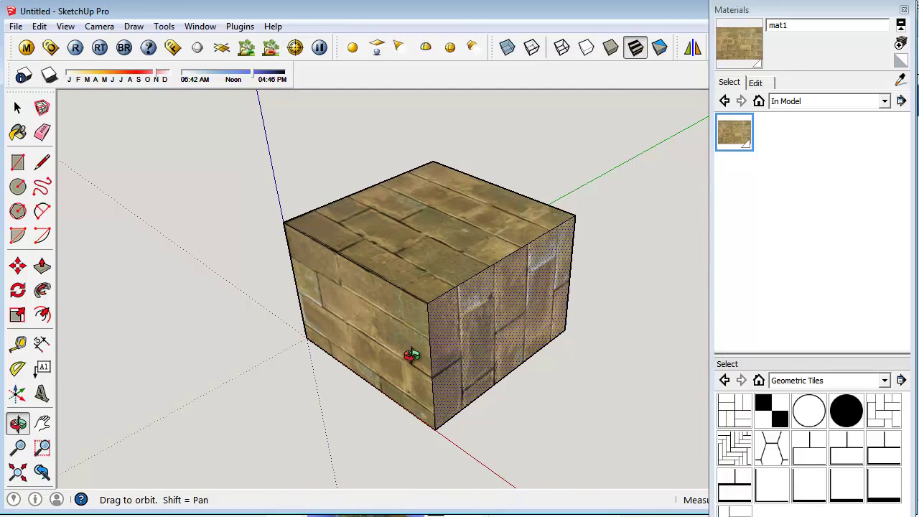
{"action": "scroll", "coordinate": [411, 354], "scroll_direction": "up", "scroll_amount": 2}
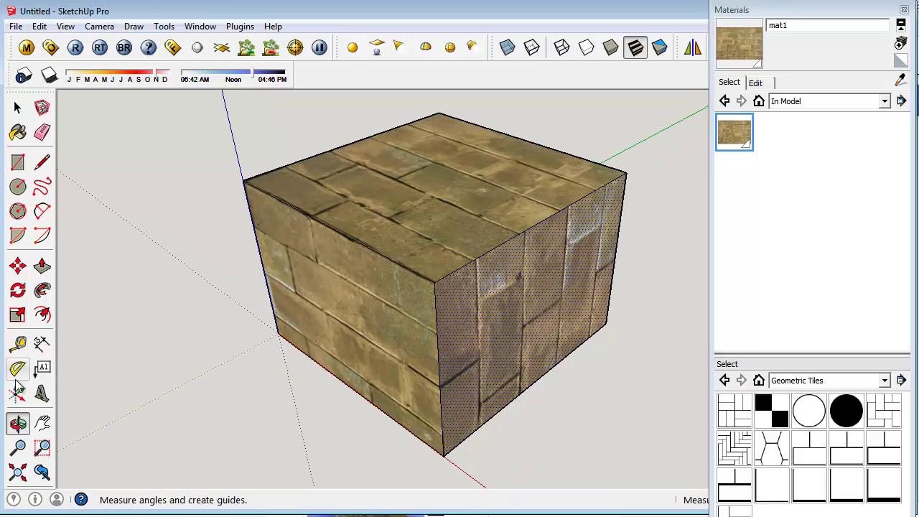
{"action": "left_click_drag", "start_coordinate": [415, 269], "coordinate": [413, 283]}
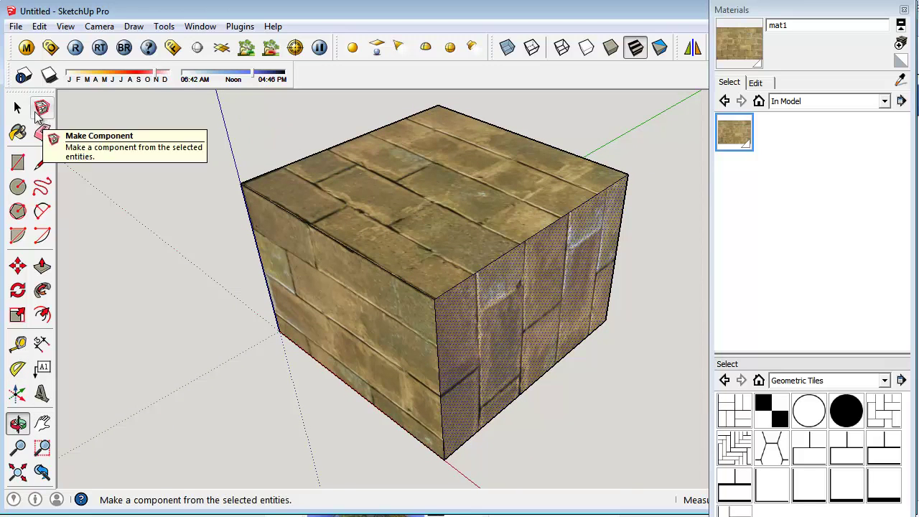
{"action": "left_click", "coordinate": [17, 107]}
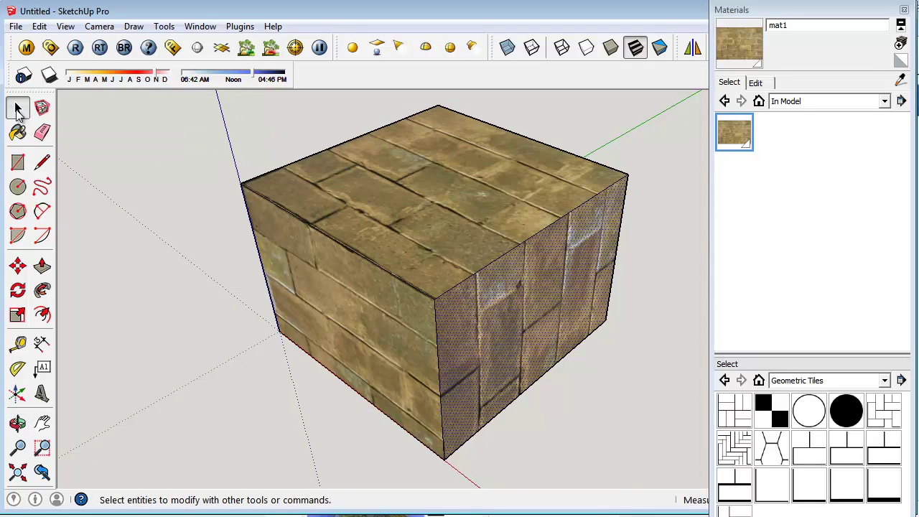
{"action": "left_click", "coordinate": [77, 48]}
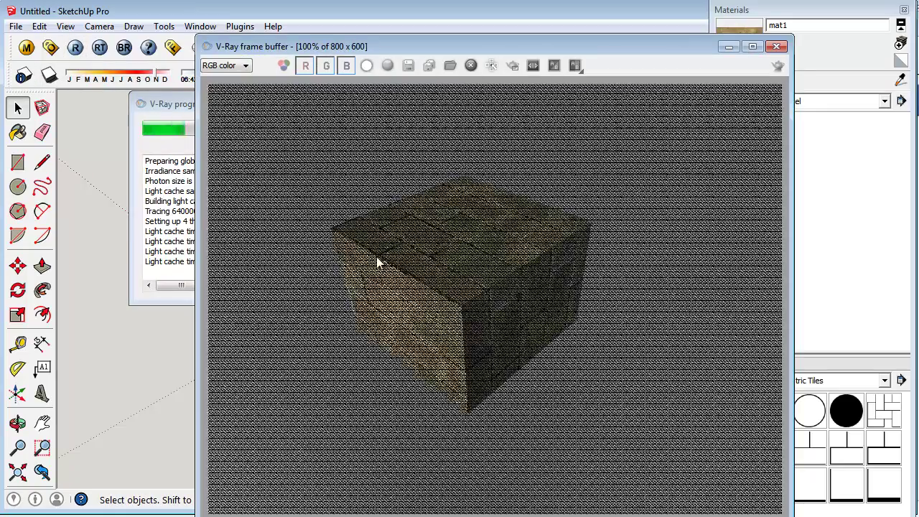